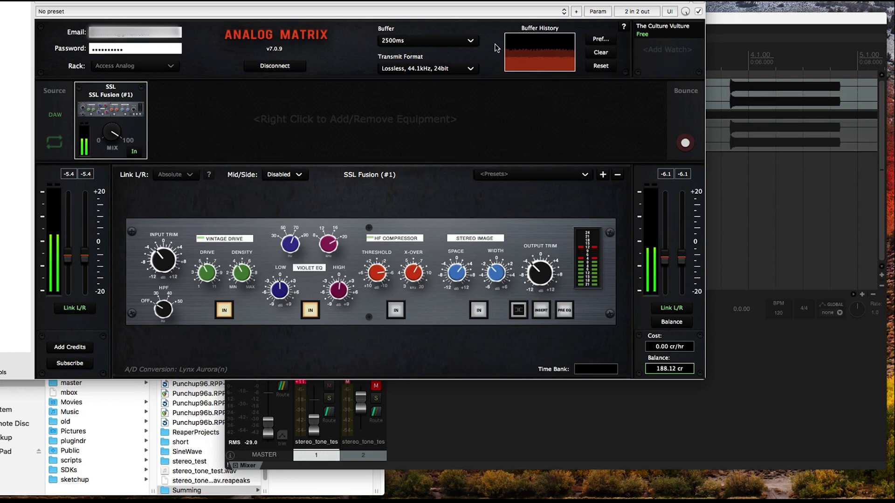
# Step: Review the buffer and transmit format lists, keeping 2500ms and Lossless, 44.1kHz, 24bit
pyautogui.click(408, 42)
pyautogui.click(403, 130)
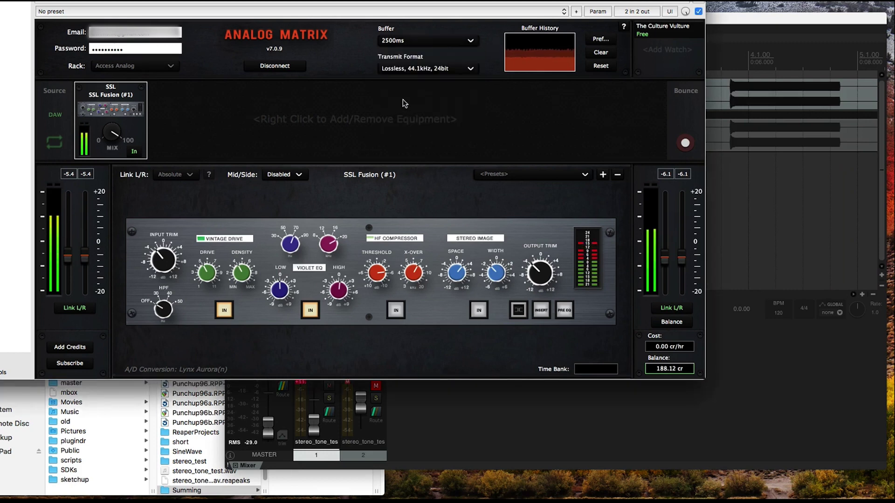
pyautogui.click(419, 70)
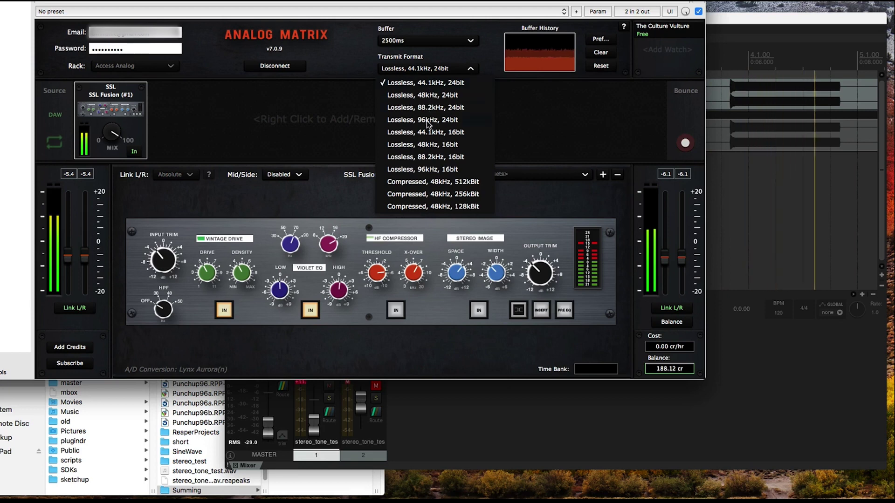
pyautogui.click(441, 71)
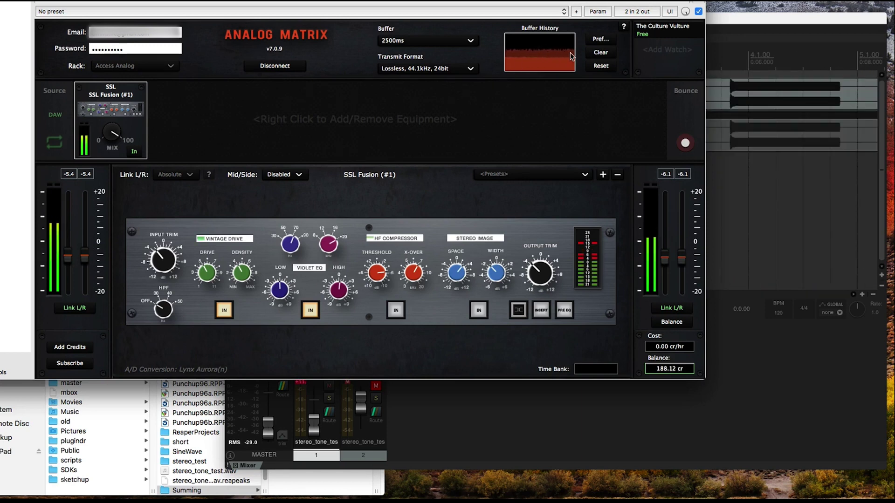
# Step: Switch the transmit format to Lossless, 44.1kHz, 16bit, then to Compressed, 48kHz, 128kBit
pyautogui.click(470, 70)
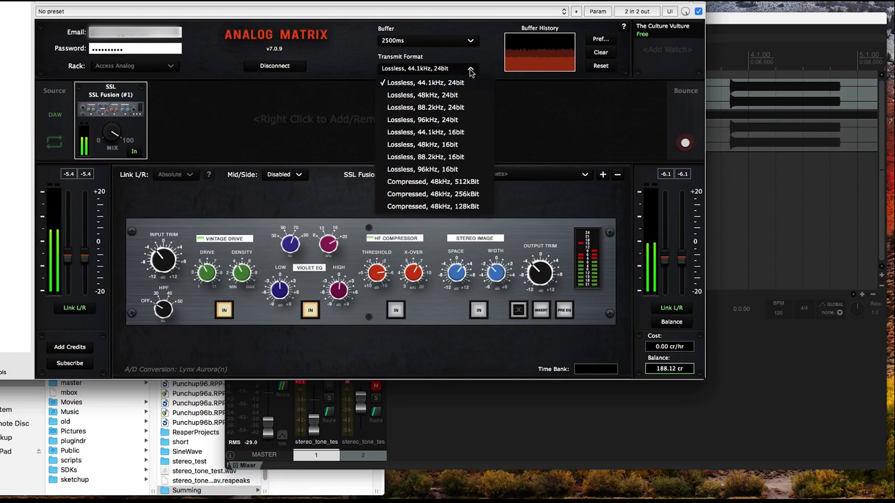
pyautogui.click(455, 133)
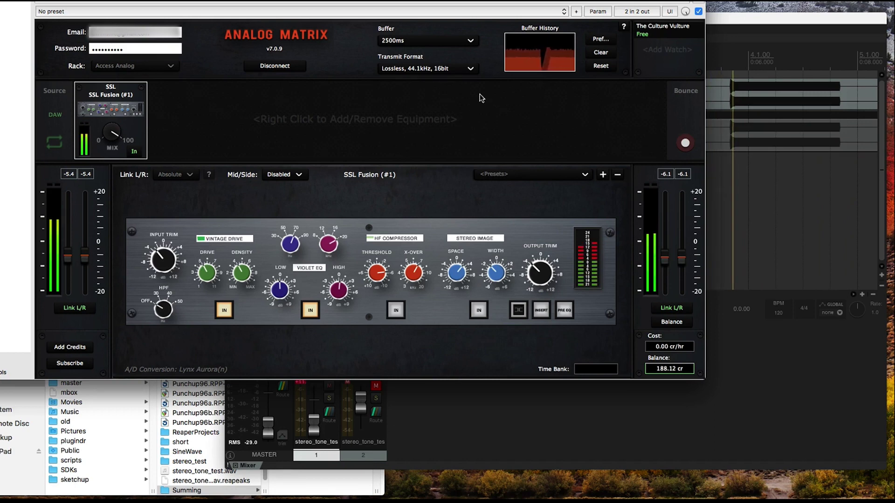
pyautogui.click(471, 70)
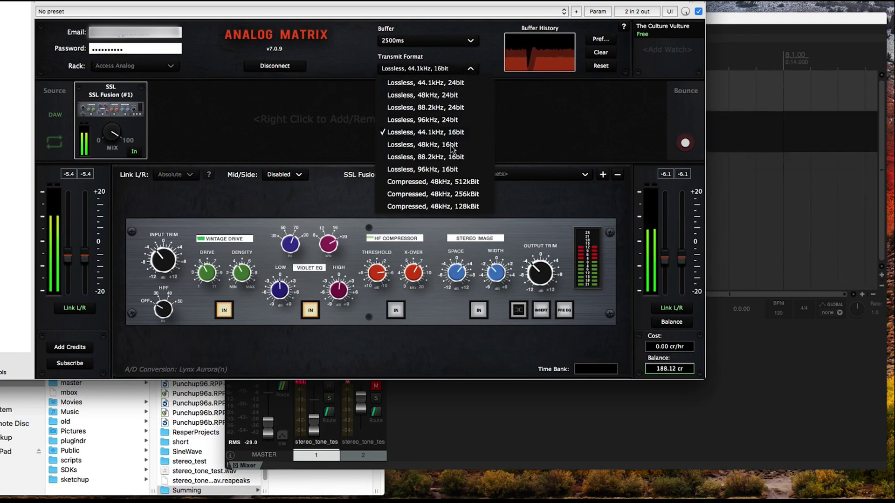
pyautogui.click(417, 207)
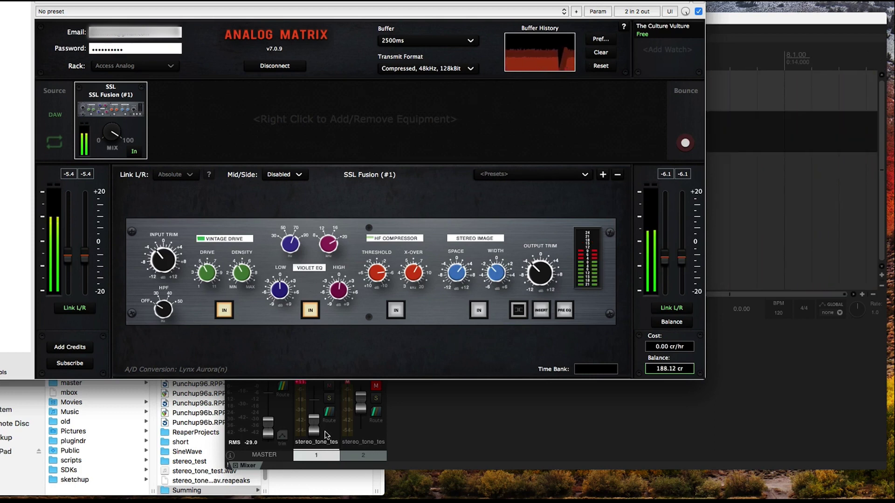
# Step: Adjust REAPER's track 1 fader and lower track 2 to -12.4dB, then show the Source settings
pyautogui.moveTo(317, 431); pyautogui.dragTo(317, 379)
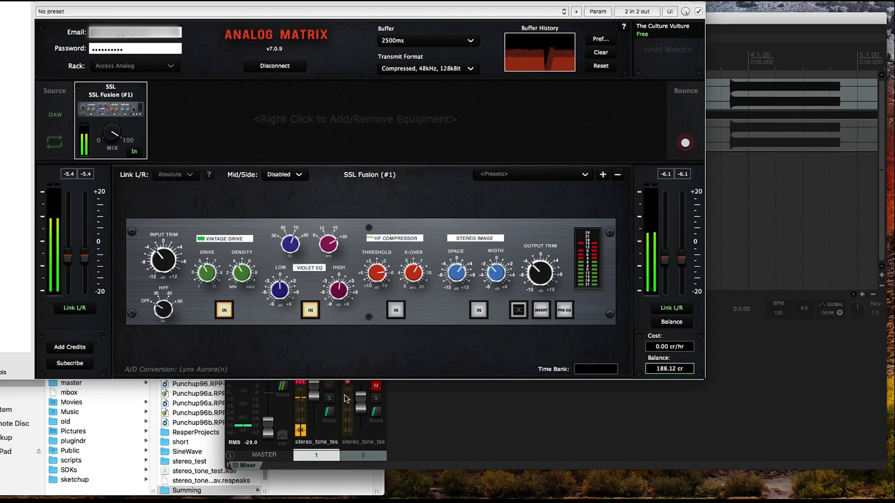
pyautogui.moveTo(362, 402); pyautogui.dragTo(361, 390)
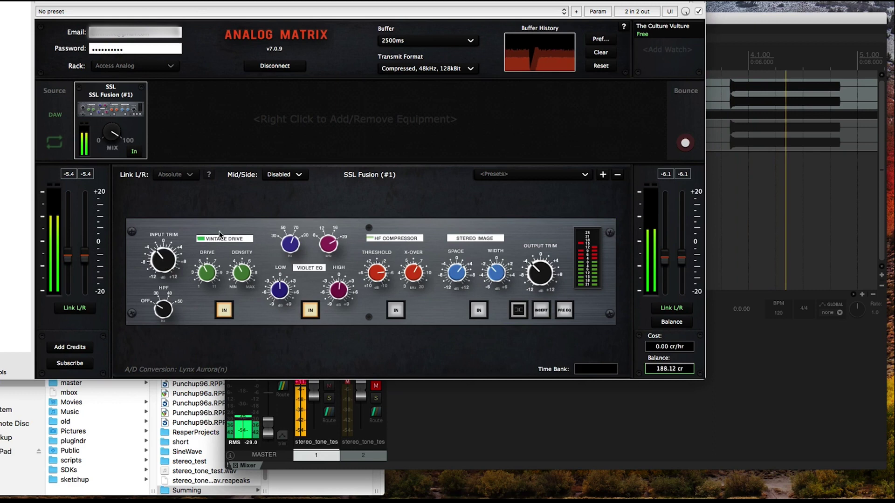
pyautogui.moveTo(316, 396); pyautogui.dragTo(317, 414)
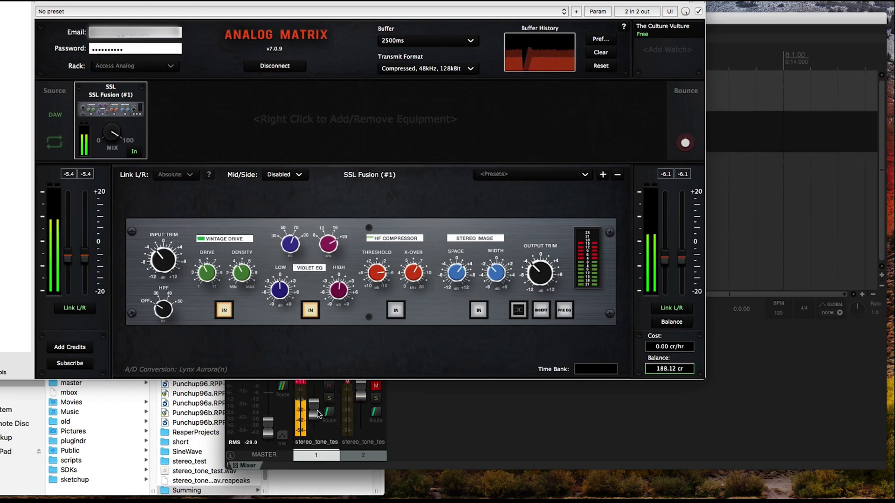
pyautogui.moveTo(362, 396); pyautogui.dragTo(362, 419)
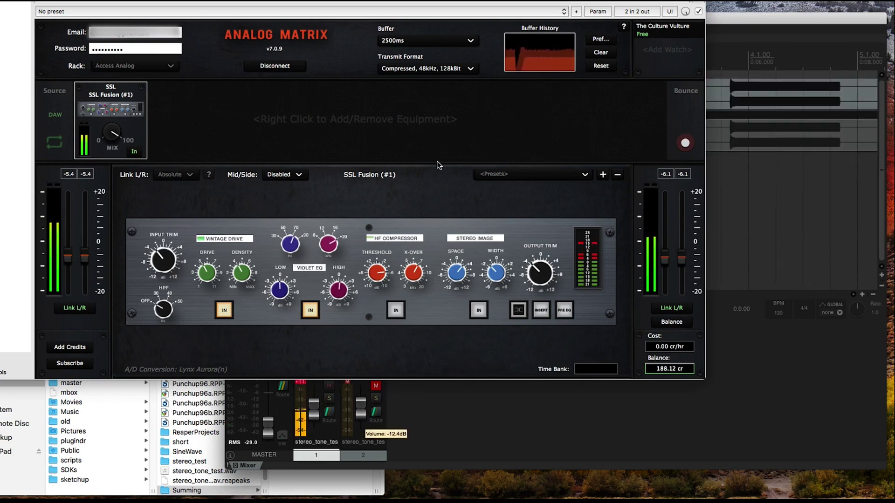
pyautogui.click(472, 71)
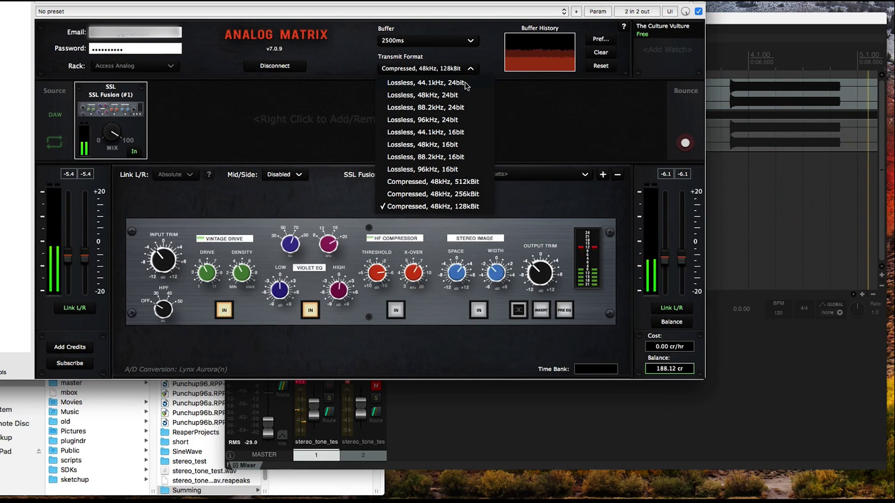
pyautogui.click(64, 104)
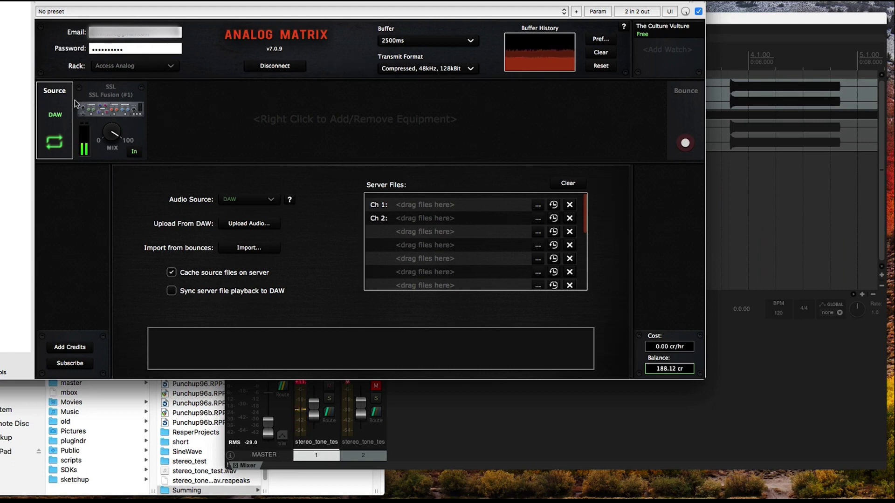
# Step: Return to the SSL Fusion editor and restore Lossless, 44.1kHz, 24bit streaming
pyautogui.click(88, 91)
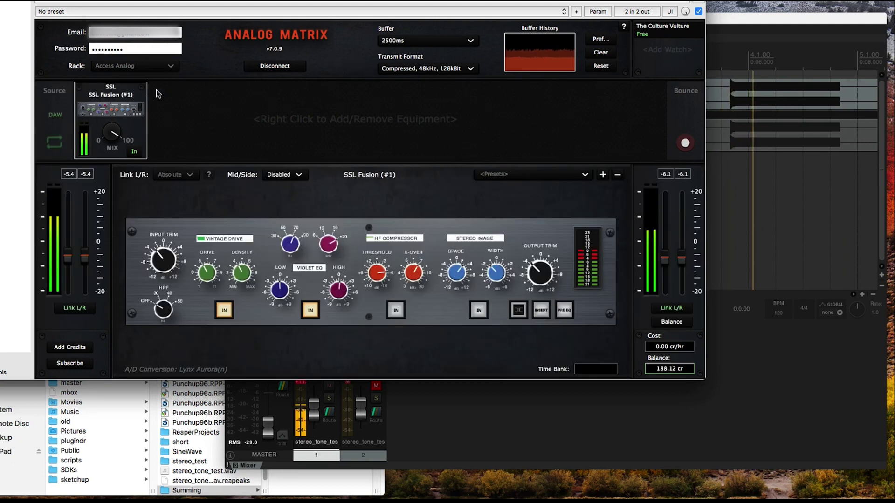
pyautogui.click(461, 68)
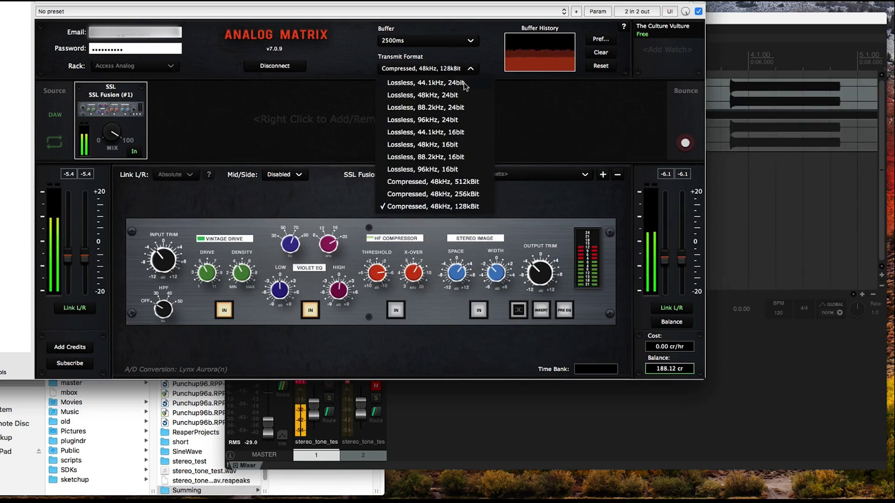
pyautogui.click(436, 69)
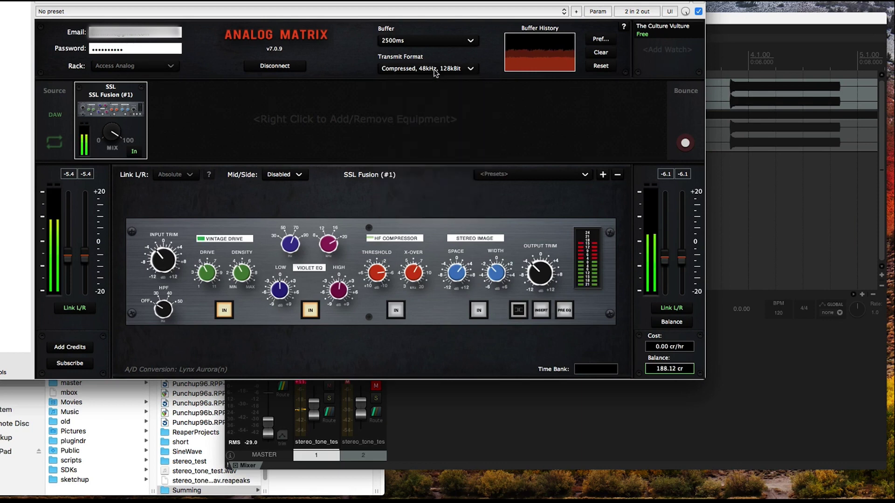
pyautogui.click(471, 70)
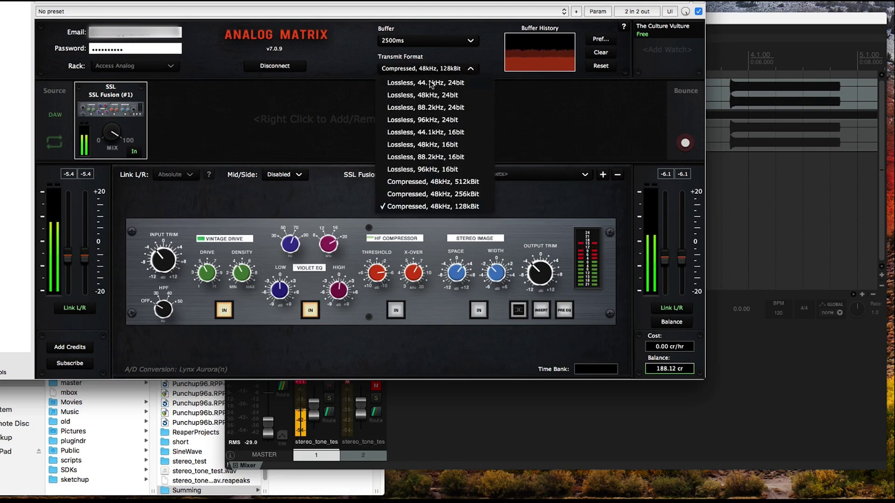
pyautogui.click(430, 84)
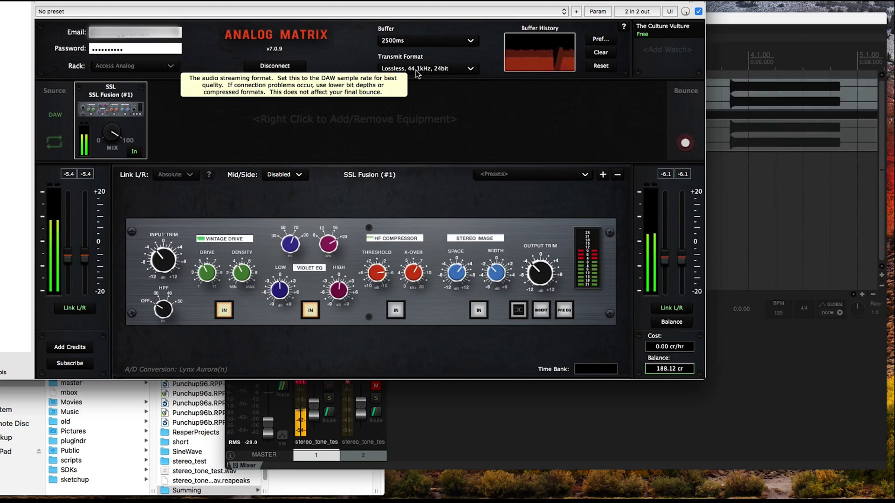
pyautogui.click(471, 41)
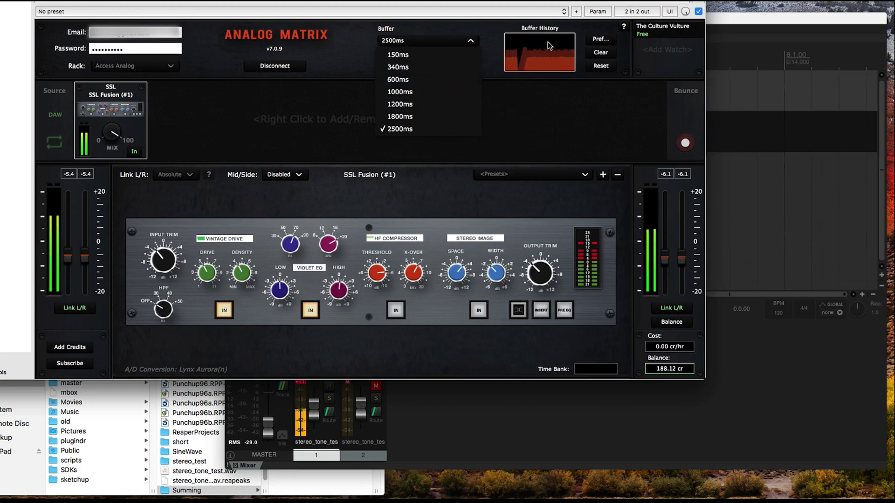
# Step: Try 600ms and 340ms buffer sizes, then return the buffer to 600ms
pyautogui.click(403, 80)
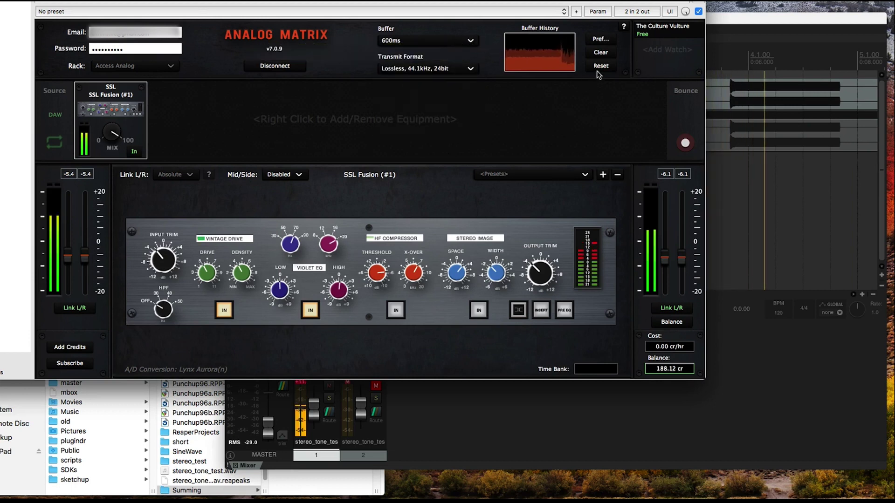
pyautogui.click(471, 42)
pyautogui.click(414, 66)
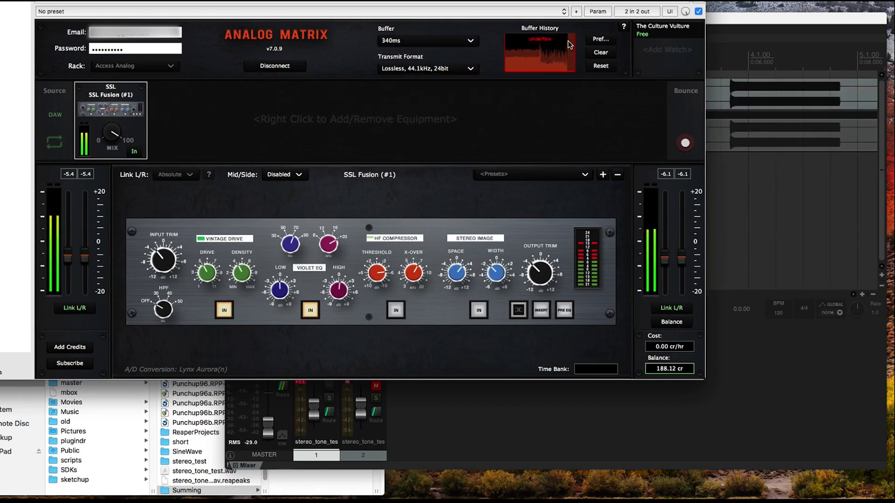
pyautogui.click(471, 43)
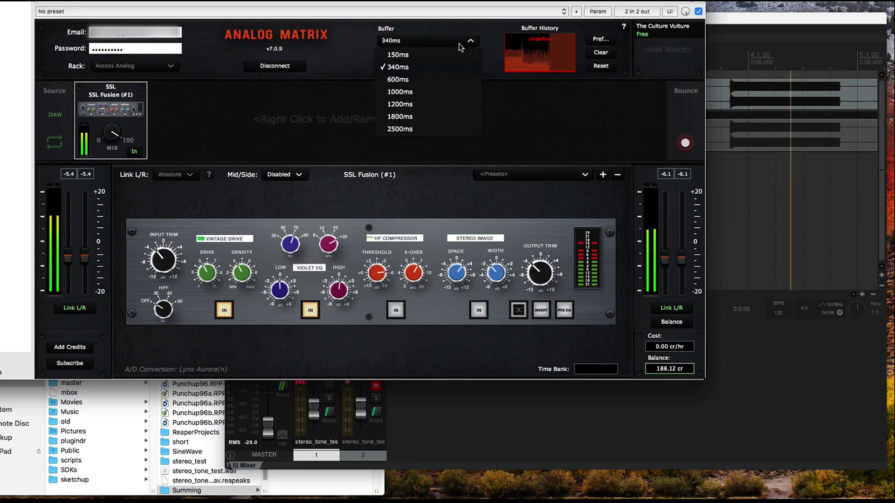
pyautogui.click(404, 80)
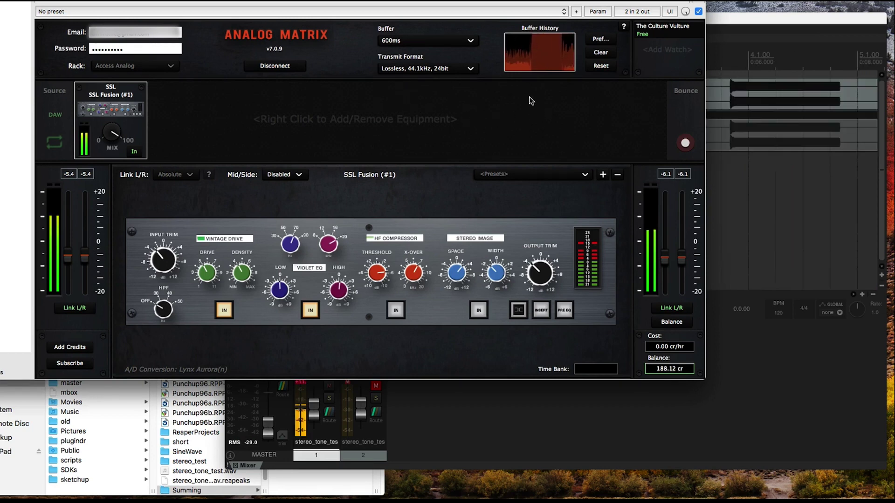
# Step: Set the buffer to 1000ms and keep it there
pyautogui.click(469, 41)
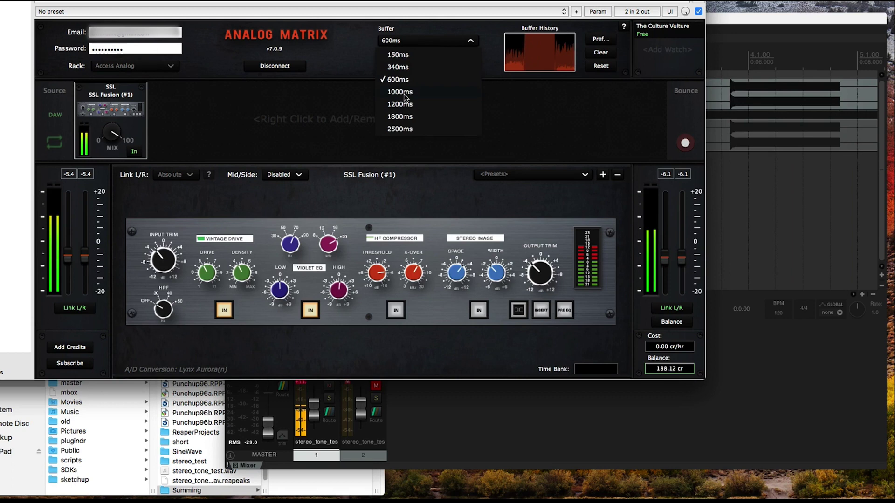
pyautogui.click(404, 93)
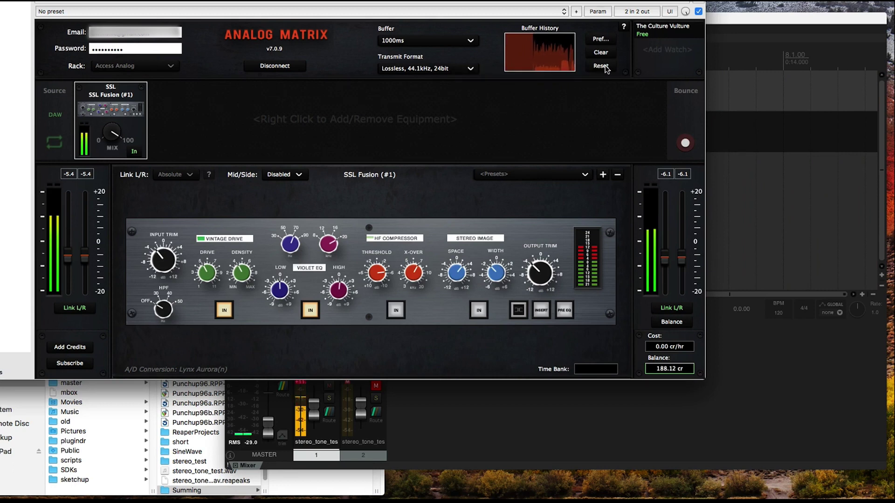
pyautogui.click(422, 40)
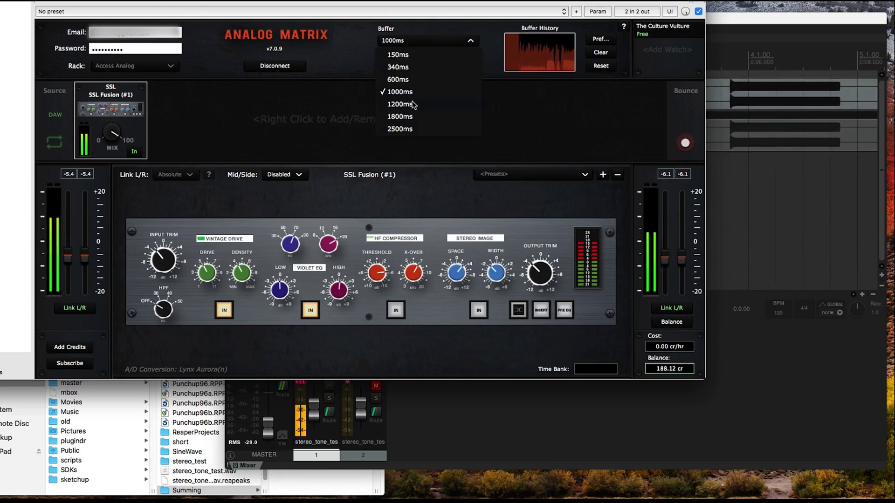
pyautogui.click(522, 117)
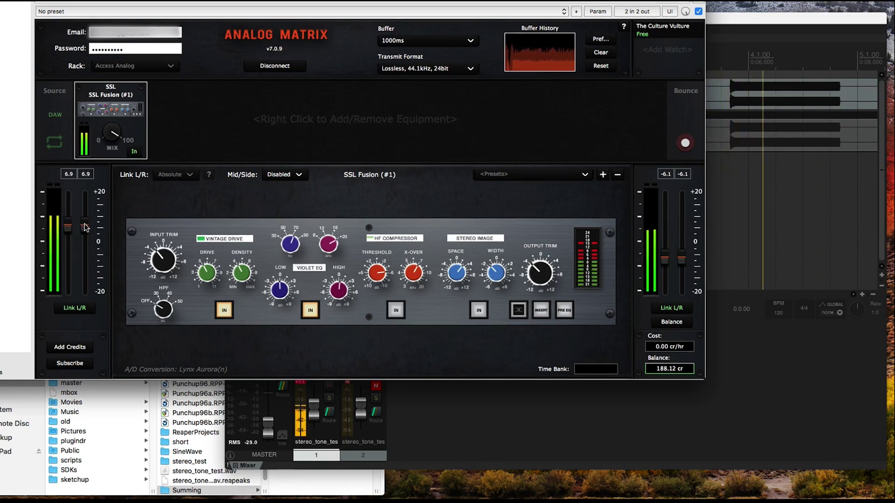
# Step: Raise REAPER tracks 1 and 2 to +12 dB and set the buffer to 2500ms
pyautogui.moveTo(315, 409); pyautogui.dragTo(317, 365)
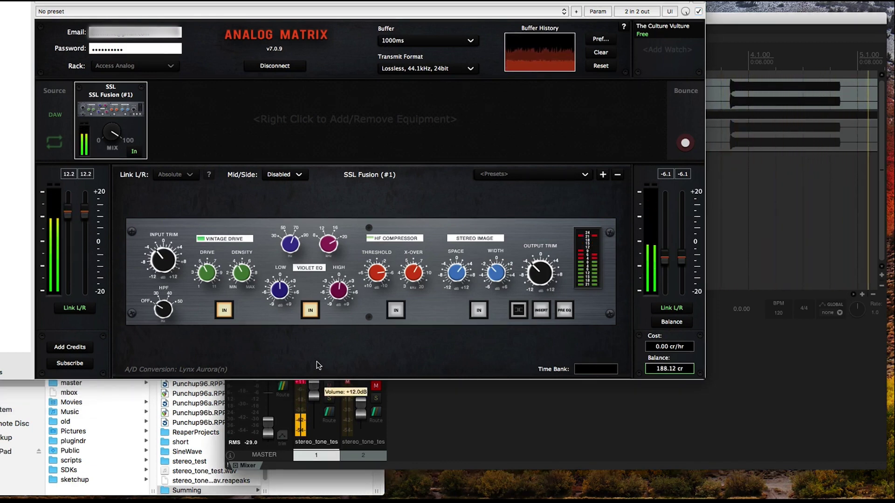
pyautogui.moveTo(360, 411); pyautogui.dragTo(365, 380)
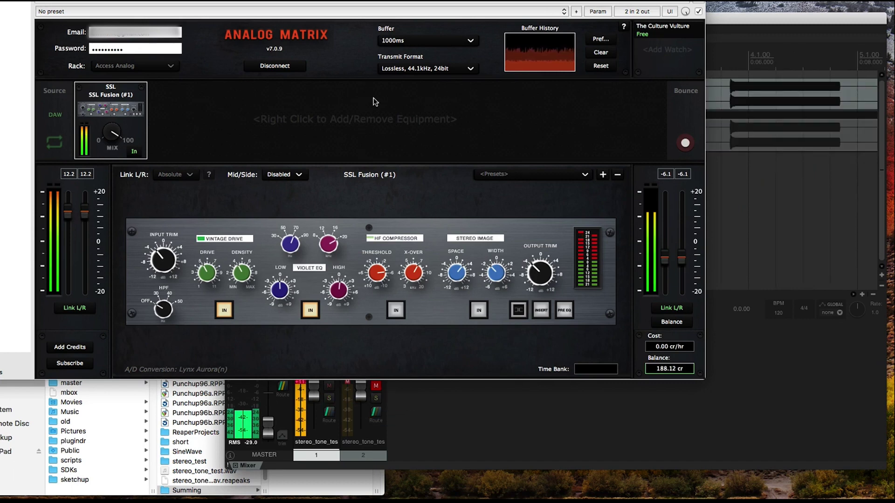
pyautogui.click(438, 40)
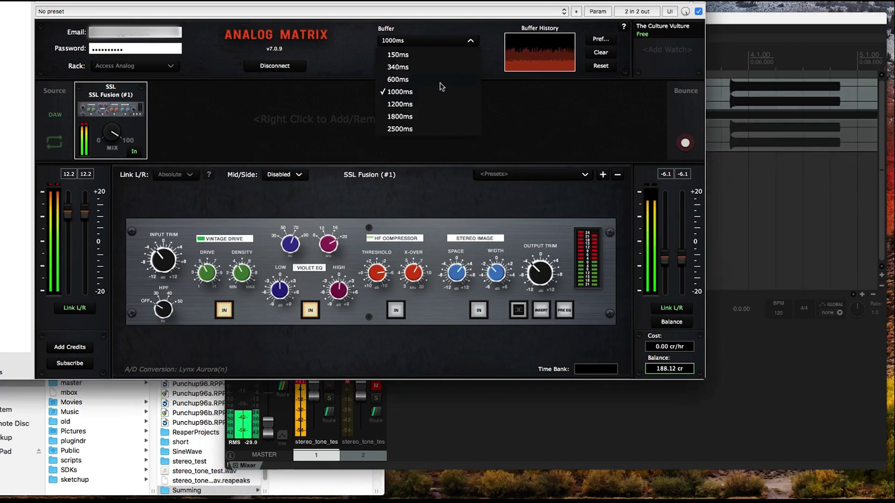
pyautogui.click(398, 130)
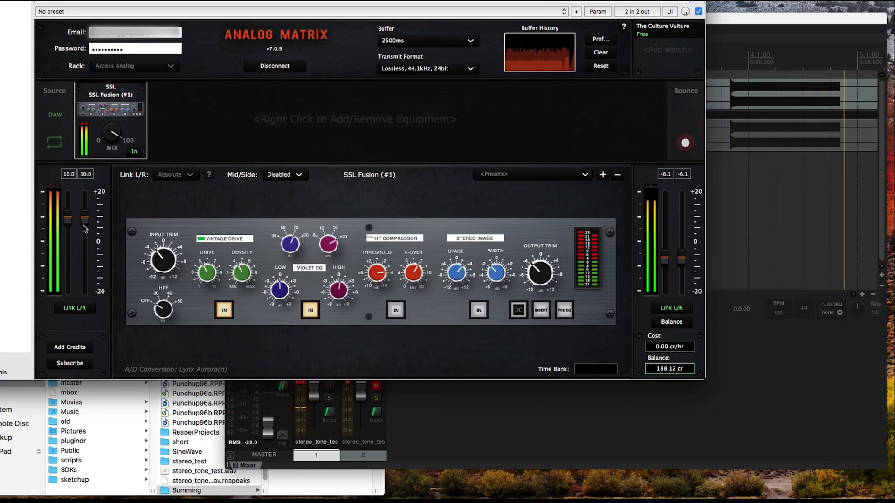
# Step: Adjust the SSL Fusion input level through -16.7 and -6.9, ending at 1.5
pyautogui.moveTo(85, 217); pyautogui.dragTo(78, 286)
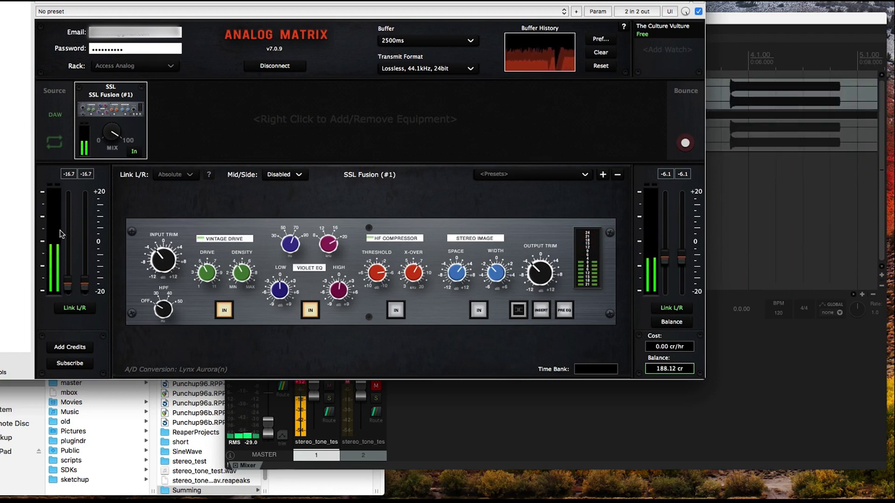
pyautogui.moveTo(85, 284); pyautogui.dragTo(87, 238)
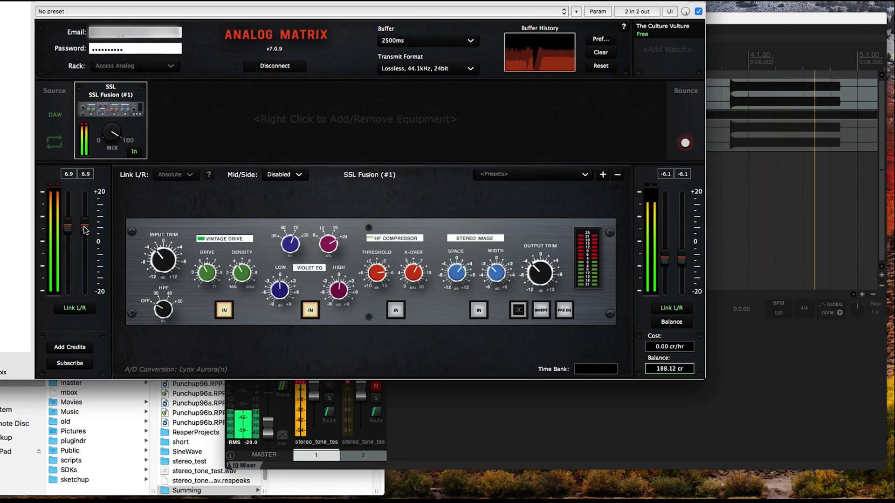
pyautogui.moveTo(85, 230); pyautogui.dragTo(82, 262)
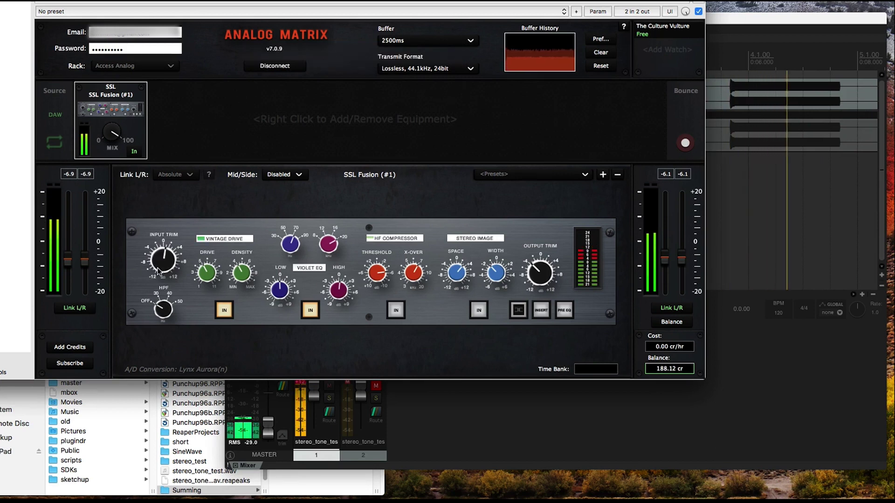
pyautogui.moveTo(83, 259); pyautogui.dragTo(99, 243)
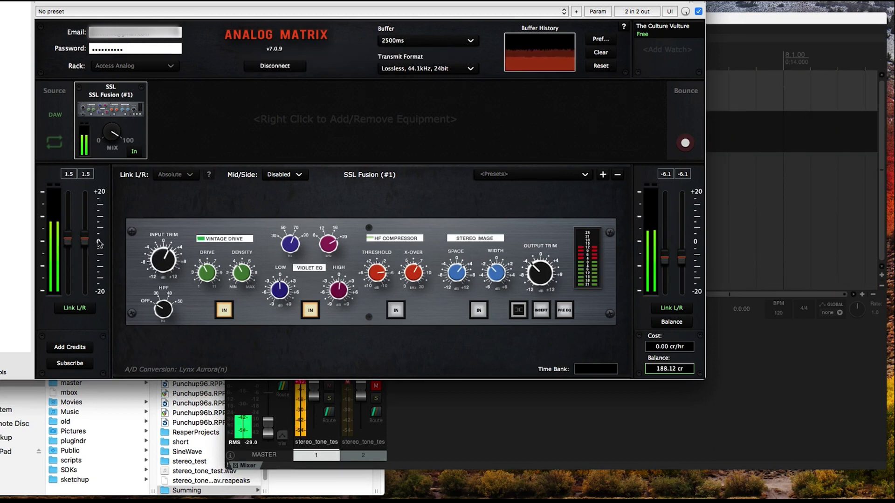
# Step: Set the buffer to 1000ms, confirm it, then drop it to 340ms
pyautogui.click(470, 42)
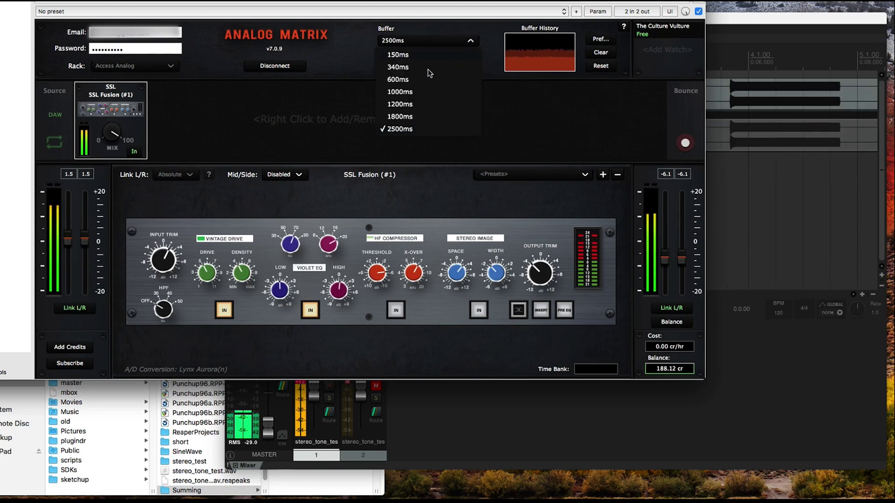
pyautogui.click(400, 92)
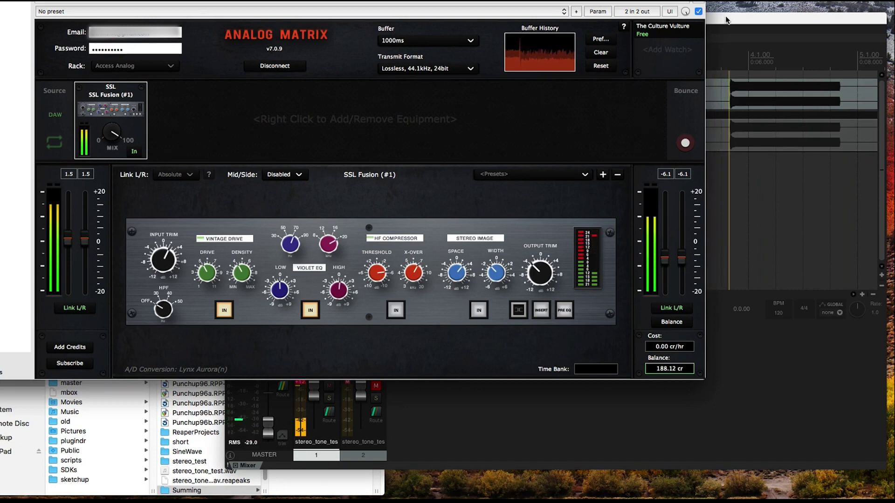
pyautogui.click(429, 41)
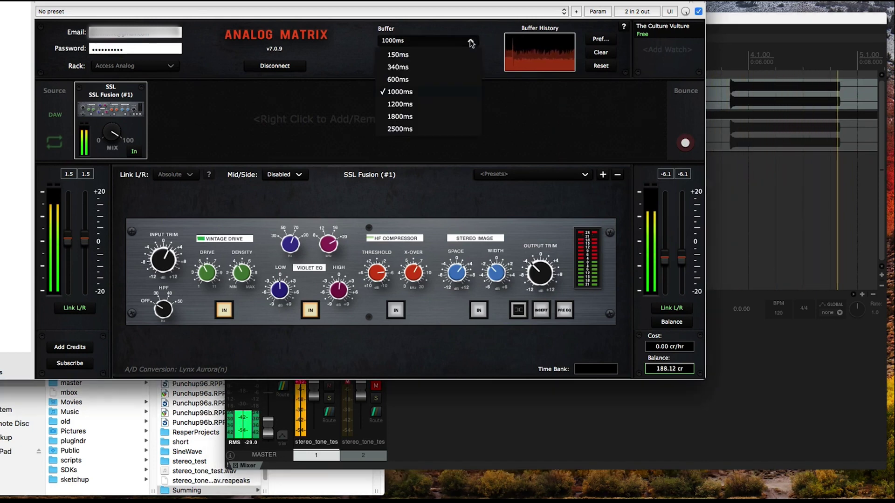
pyautogui.click(401, 92)
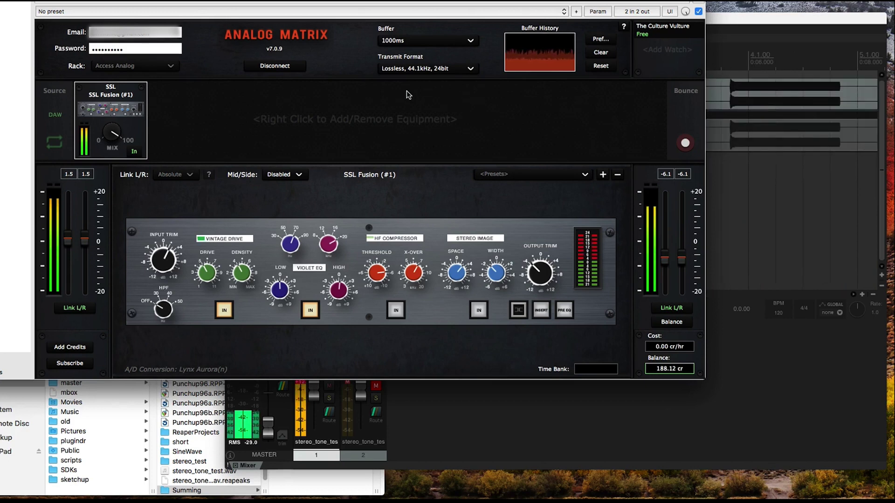
pyautogui.click(468, 40)
pyautogui.click(401, 66)
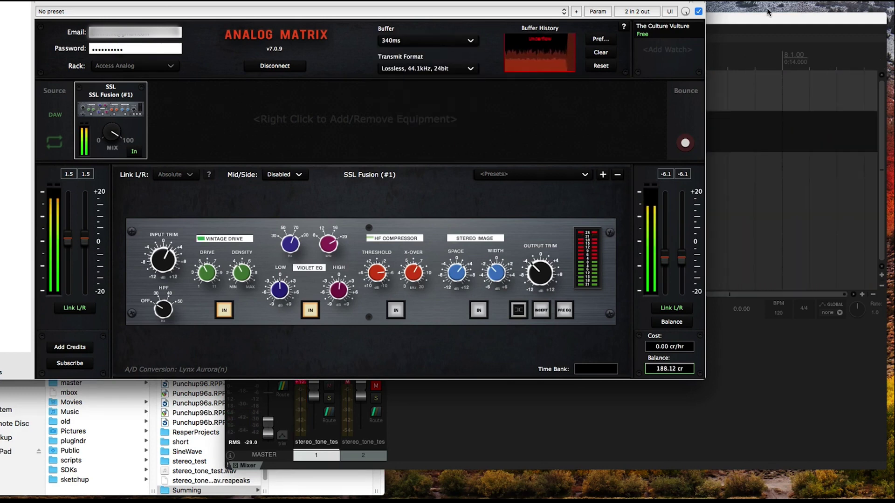
# Step: Move the plugin window down to reveal REAPER's tracks and set the buffer to 600ms
pyautogui.moveTo(594, 0); pyautogui.dragTo(620, 176)
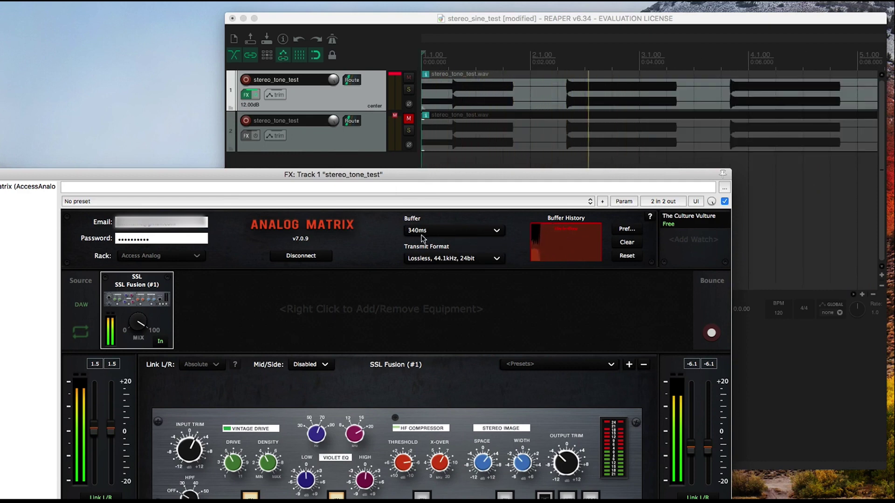
pyautogui.click(495, 231)
pyautogui.click(438, 268)
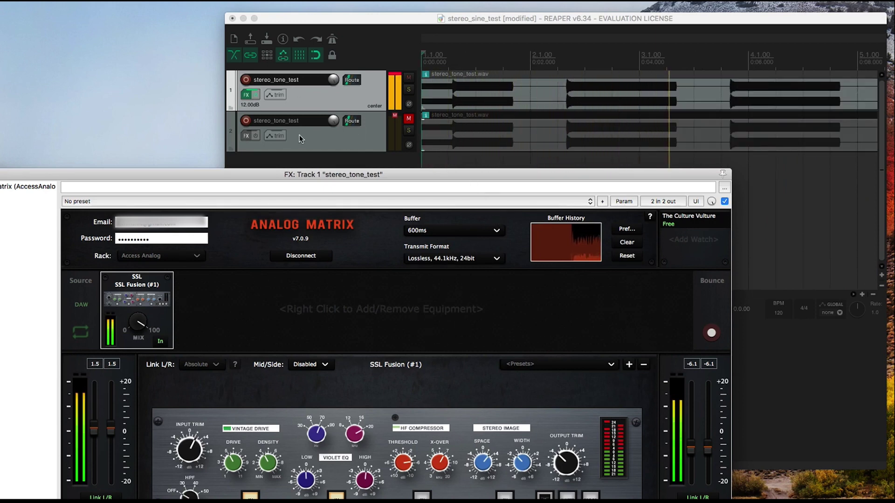
# Step: Raise the buffer to 1000ms, then to 1200ms
pyautogui.click(497, 231)
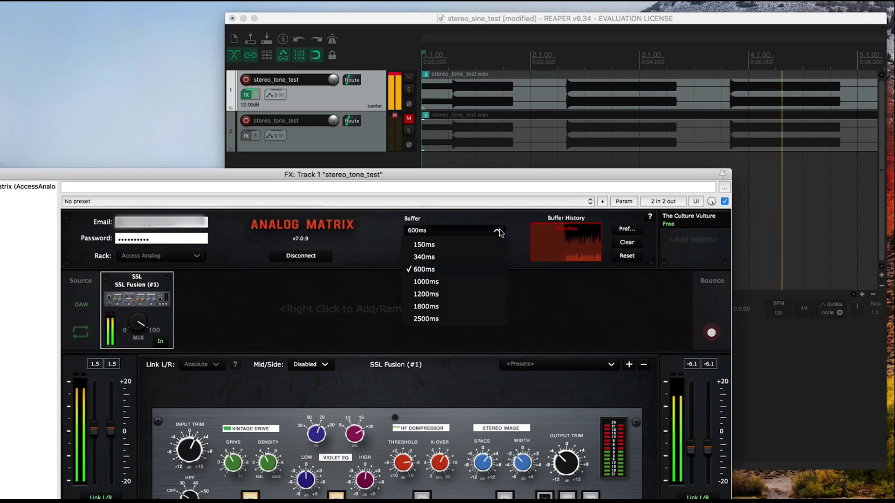
pyautogui.click(435, 284)
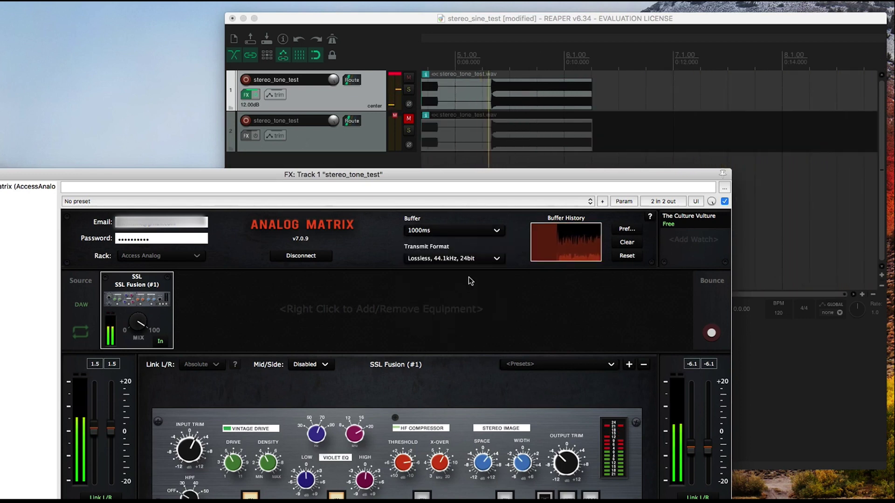
pyautogui.click(497, 231)
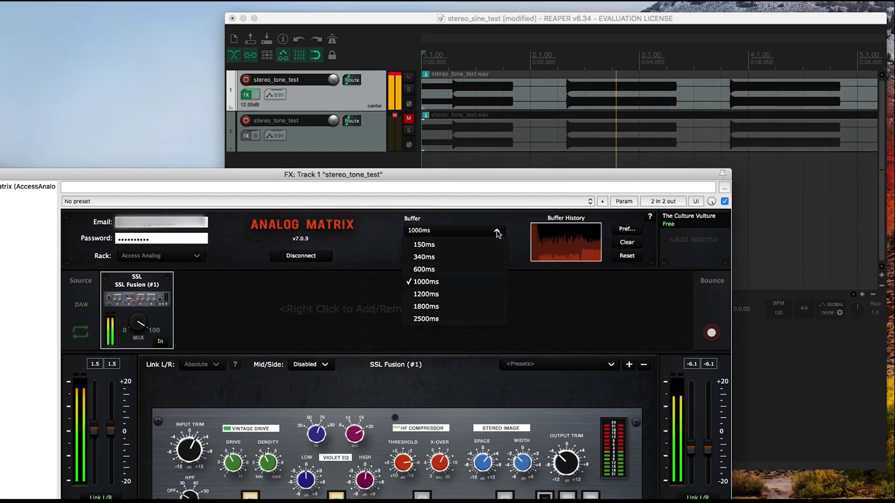
pyautogui.click(455, 295)
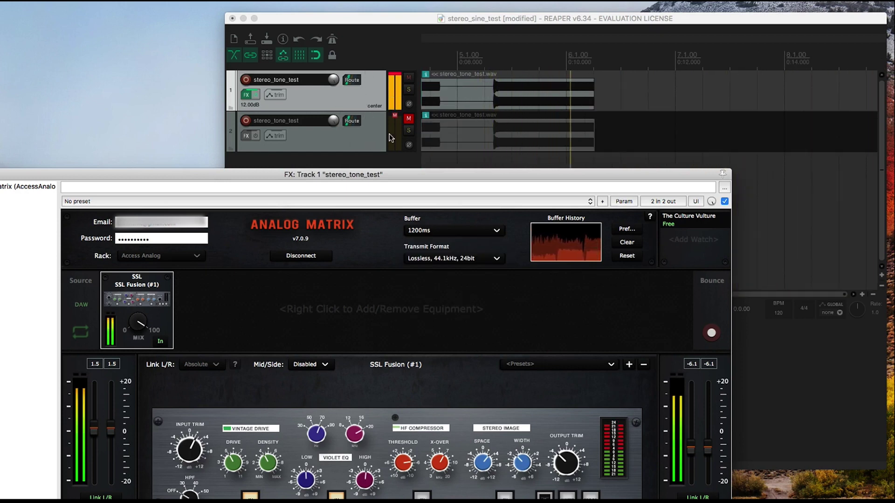
# Step: Shift the plugin window up, down to show track 2, then to the screen top
pyautogui.moveTo(424, 173); pyautogui.dragTo(423, 121)
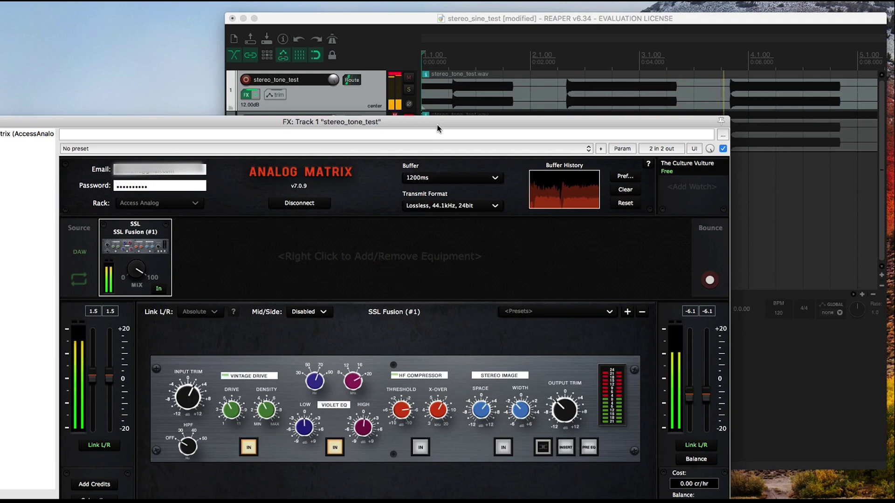
pyautogui.moveTo(437, 124); pyautogui.dragTo(436, 163)
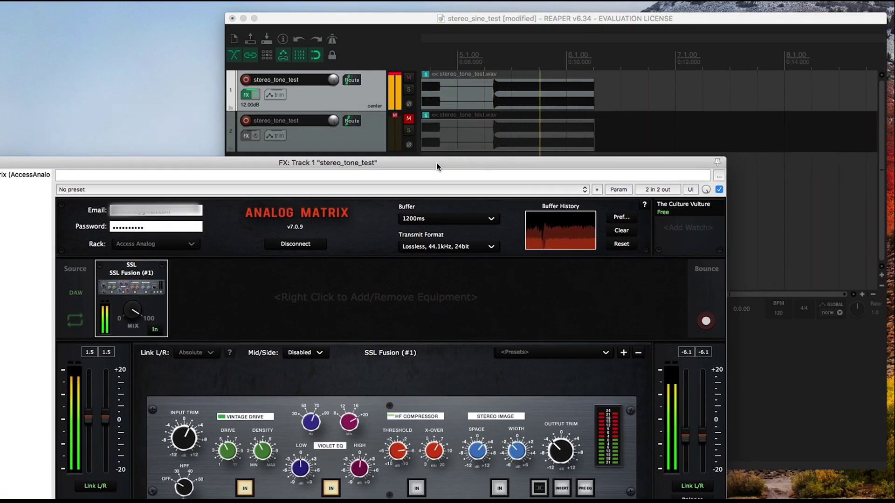
pyautogui.moveTo(436, 164); pyautogui.dragTo(397, 0)
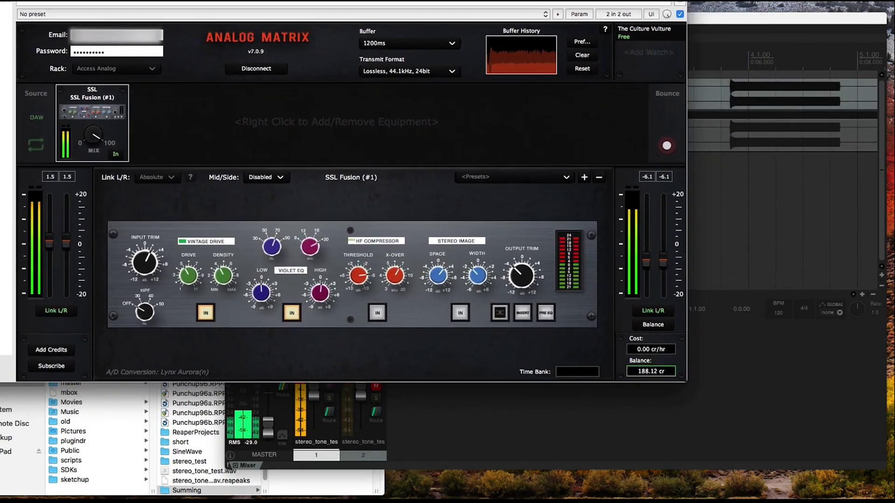